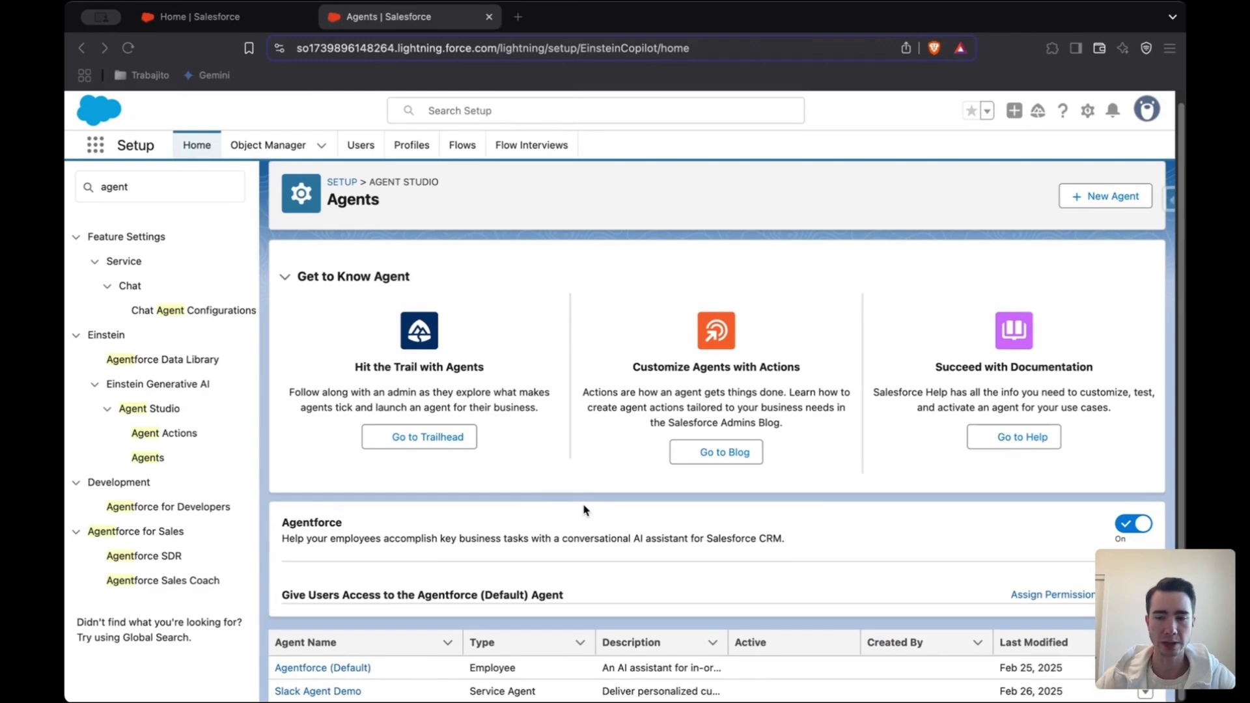
Step: Open the Agentforce (Default) agent in the builder and add the Close Deals topic to it from the asset library
click(331, 670)
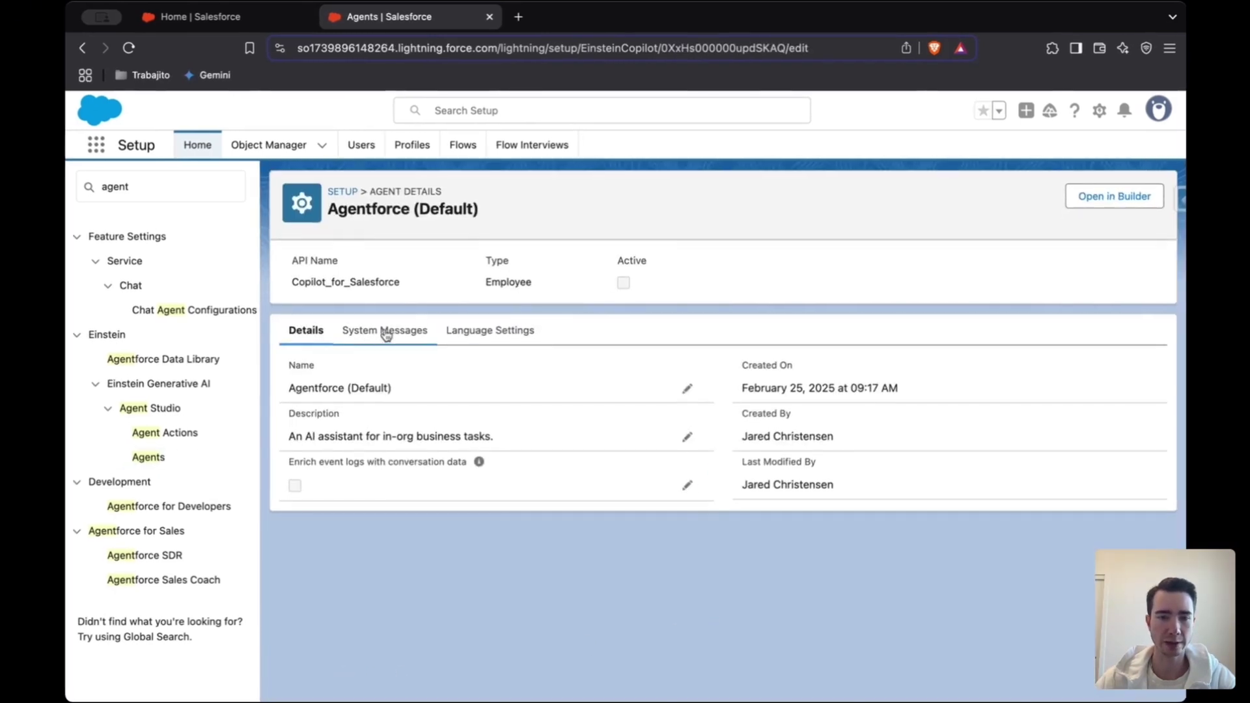
click(1087, 201)
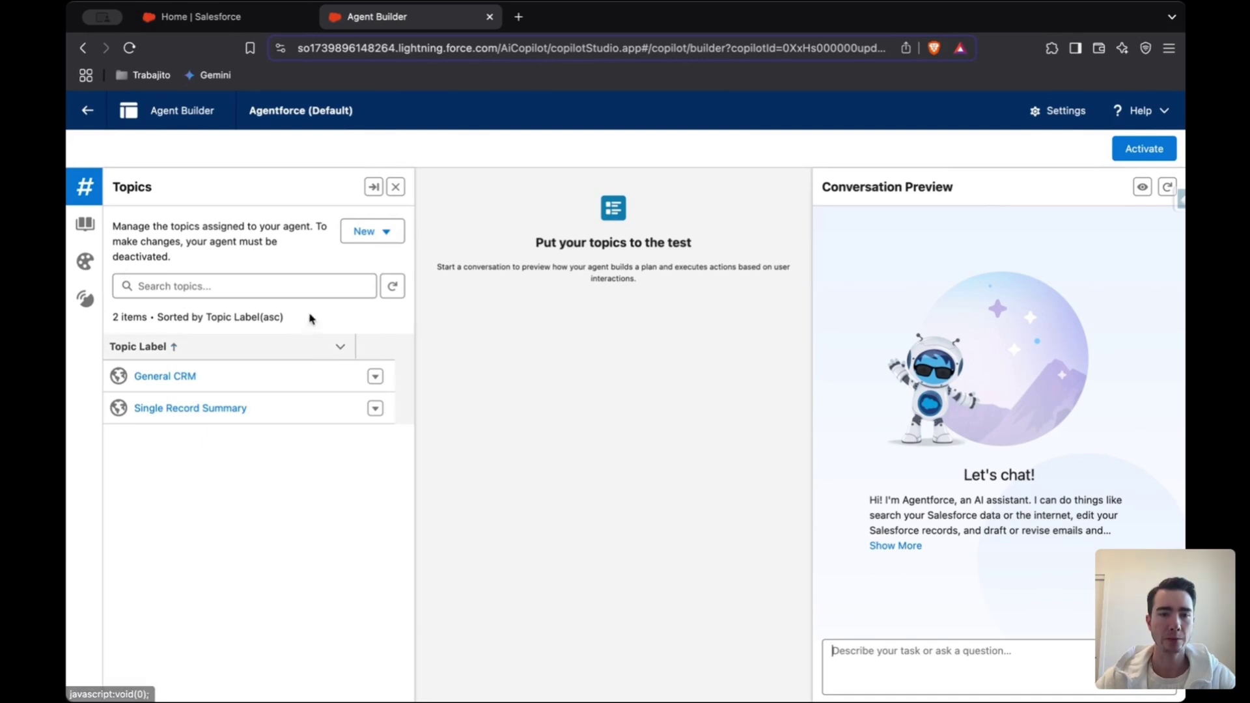
click(388, 233)
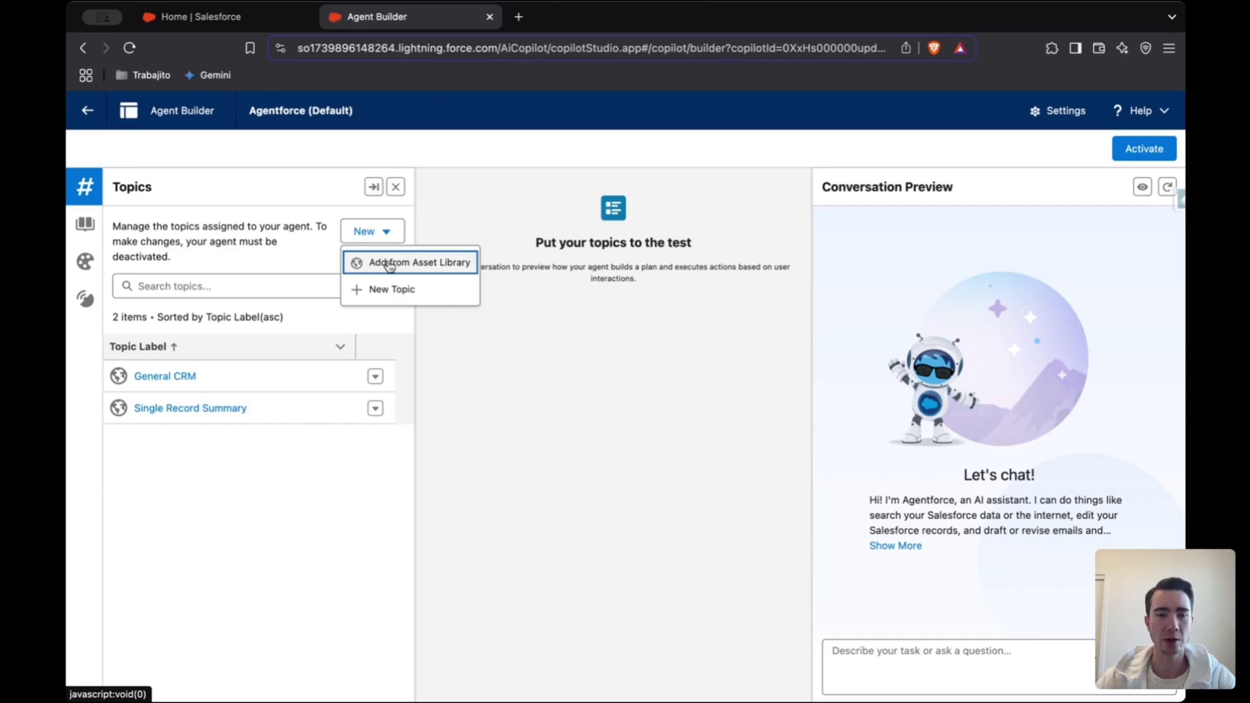
click(389, 263)
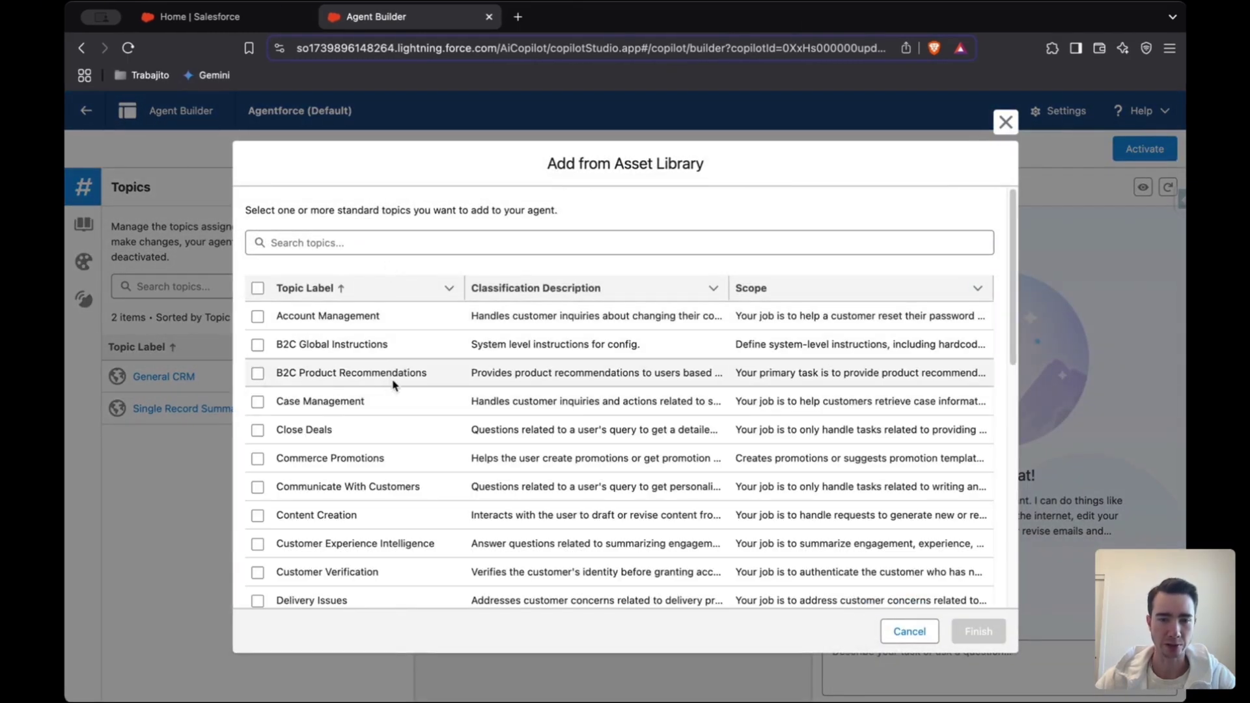
scroll(405, 377, down, 5)
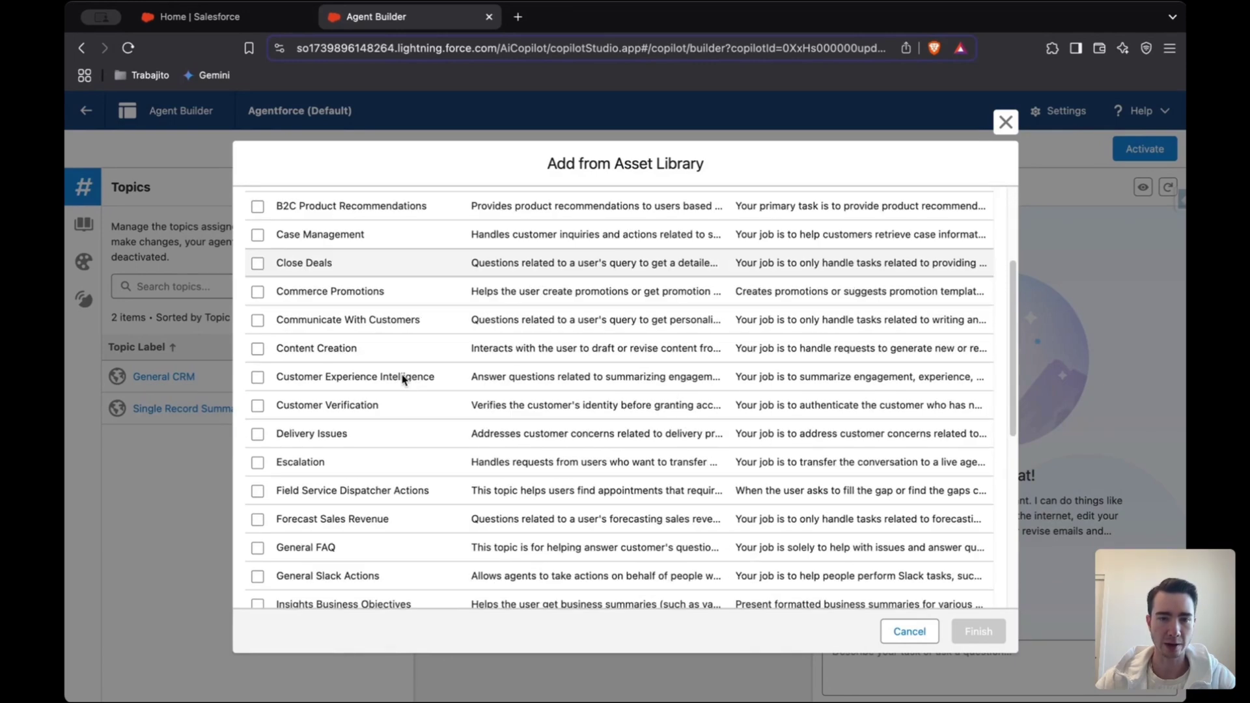
scroll(404, 380, up, 5)
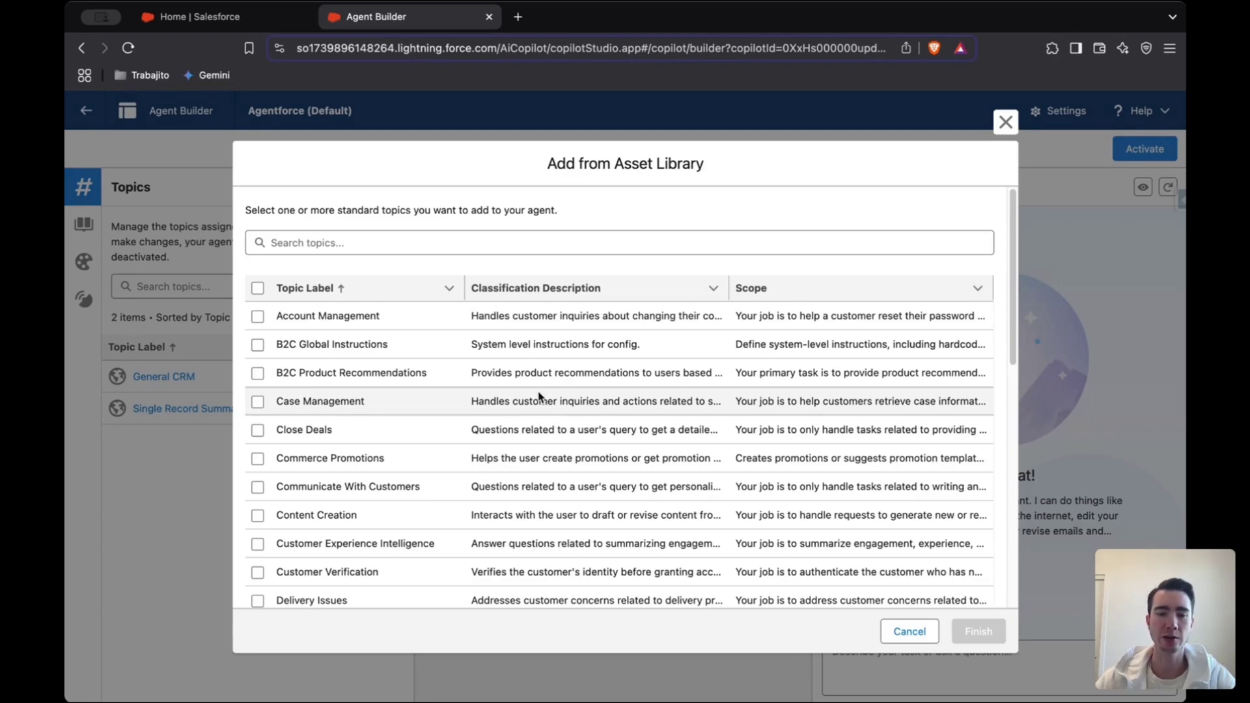
scroll(535, 394, down, 3)
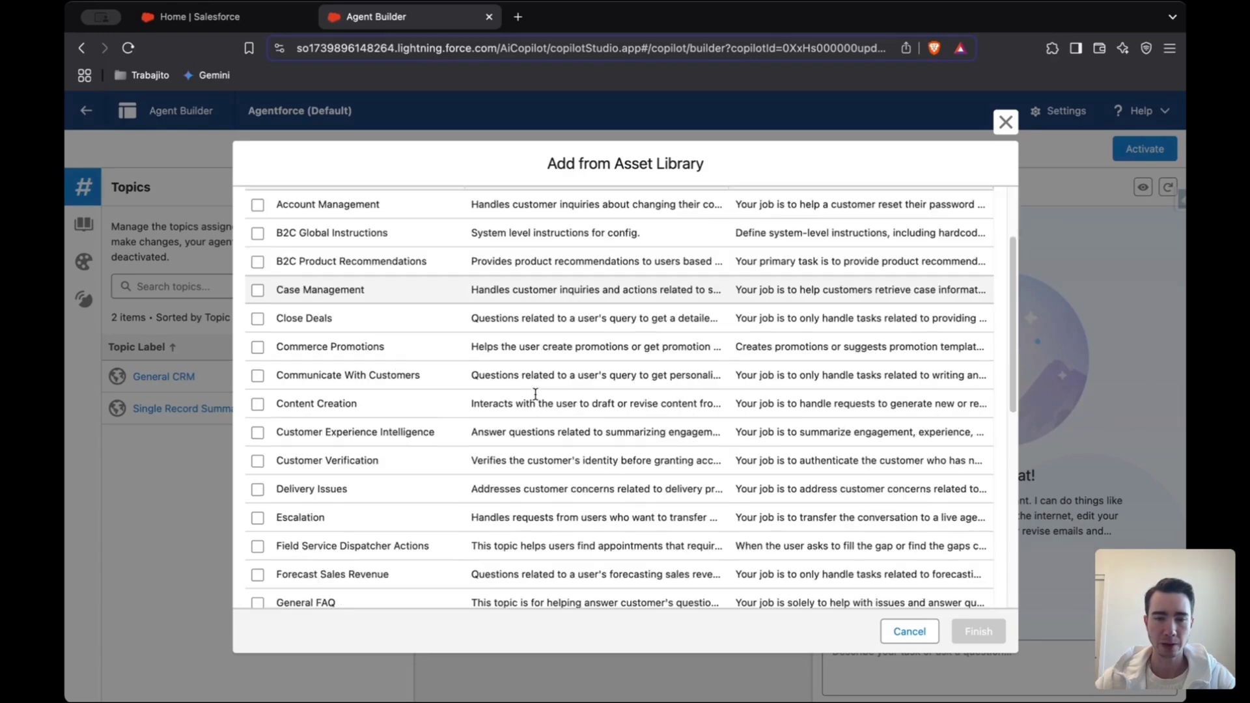
click(258, 309)
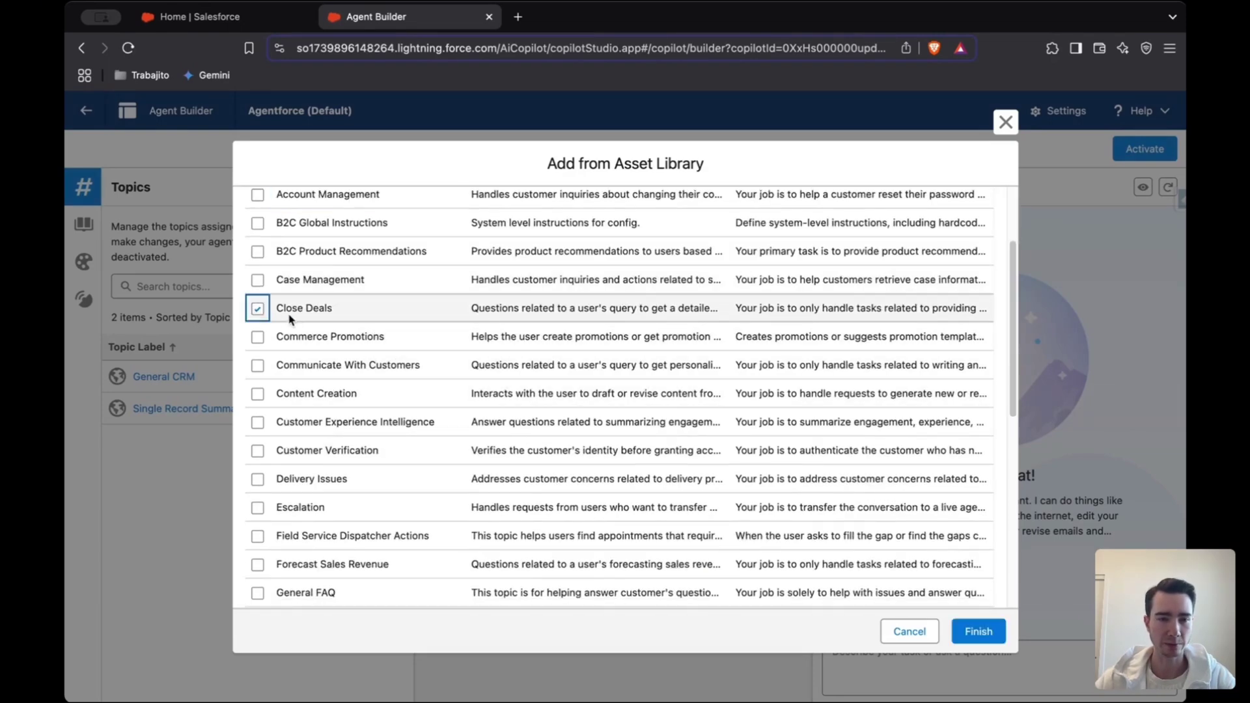
click(979, 631)
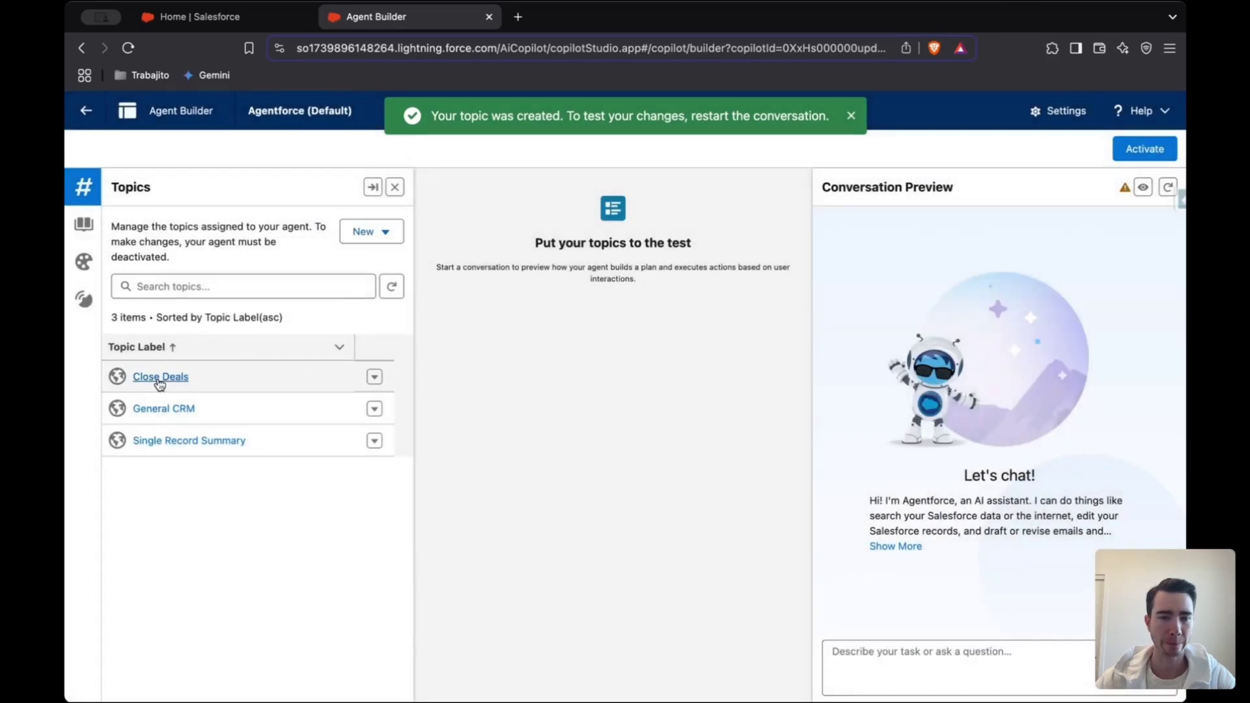
Step: Examine the Close Deals topic's classification description, scope and instructions
click(160, 382)
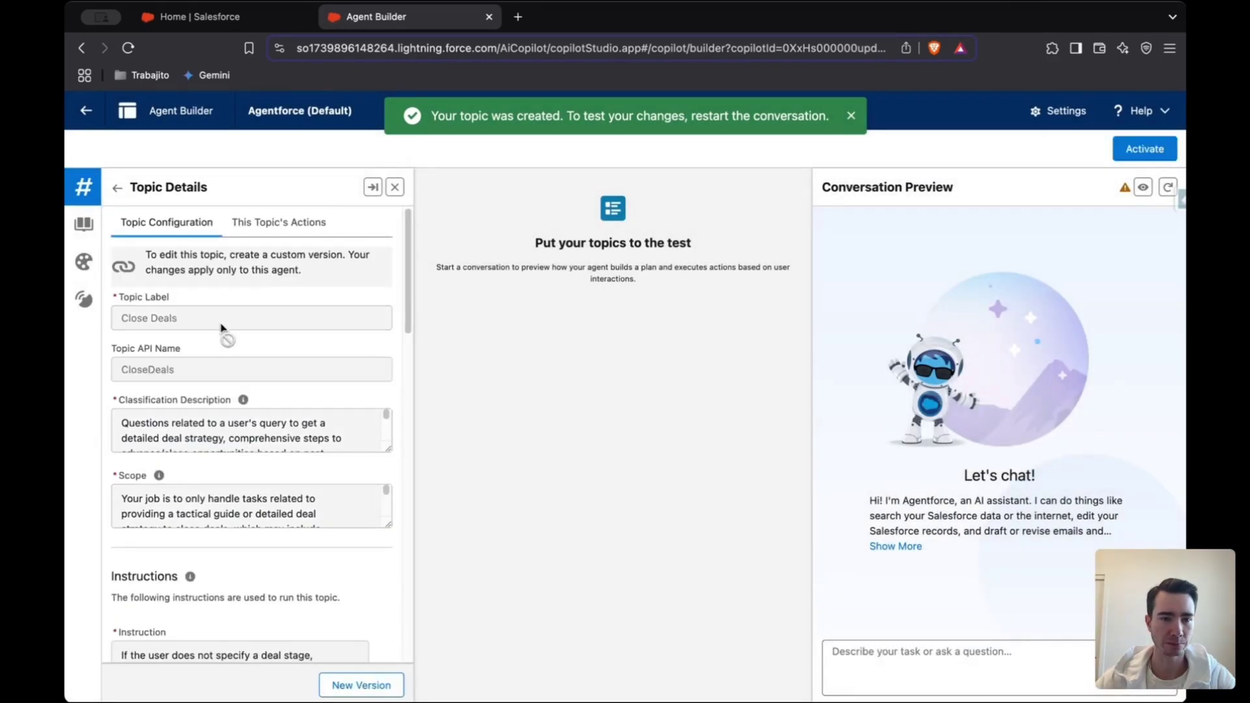
scroll(228, 335, down, 1)
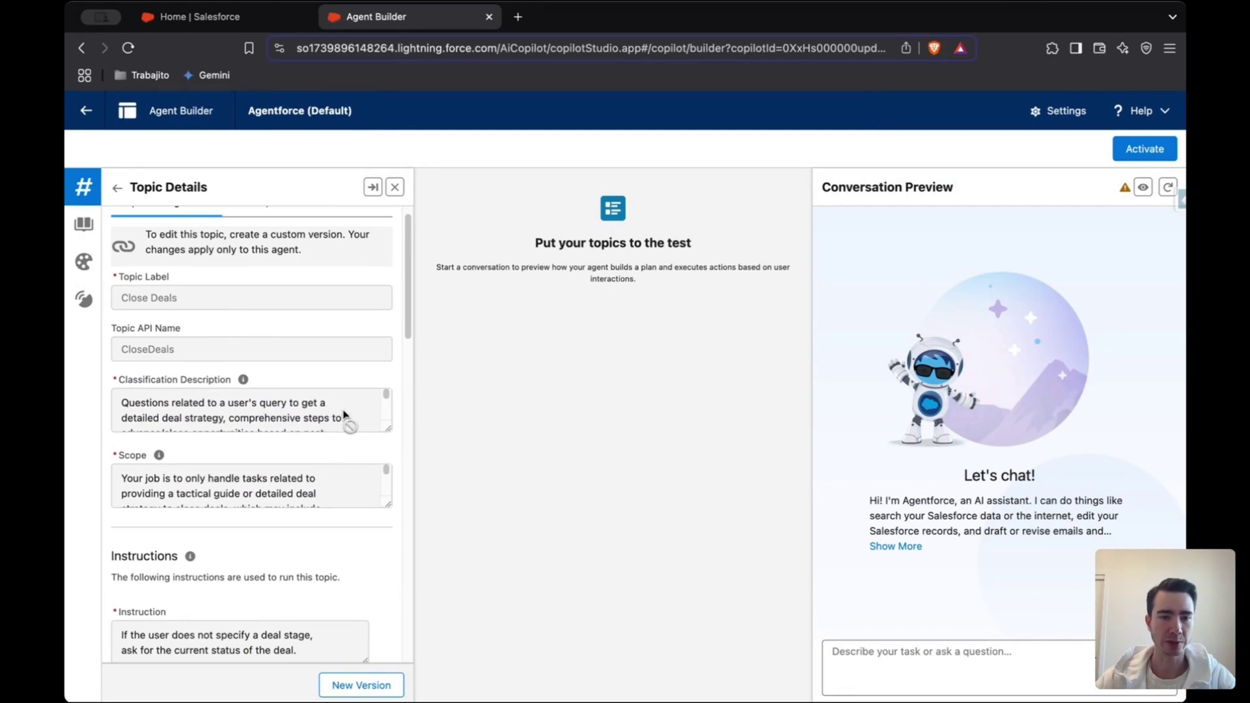
scroll(352, 409, down, 1)
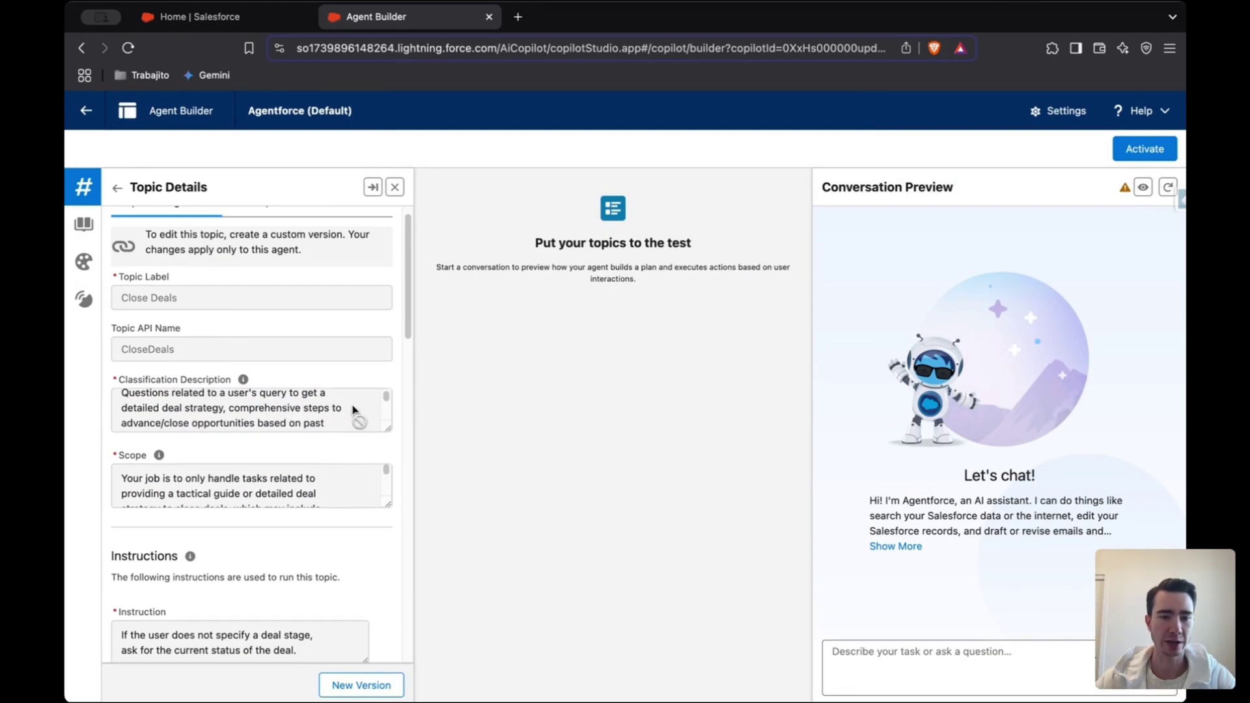
scroll(350, 407, down, 1)
scroll(350, 407, down, 1)
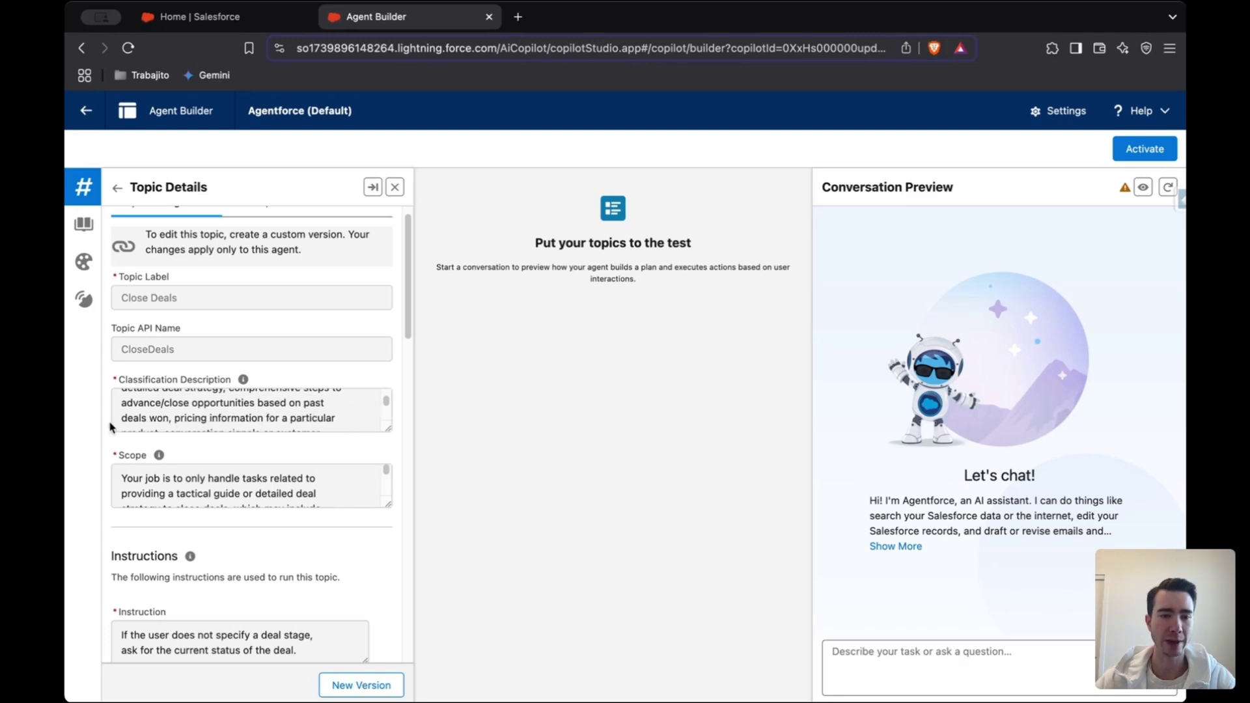
scroll(339, 410, down, 1)
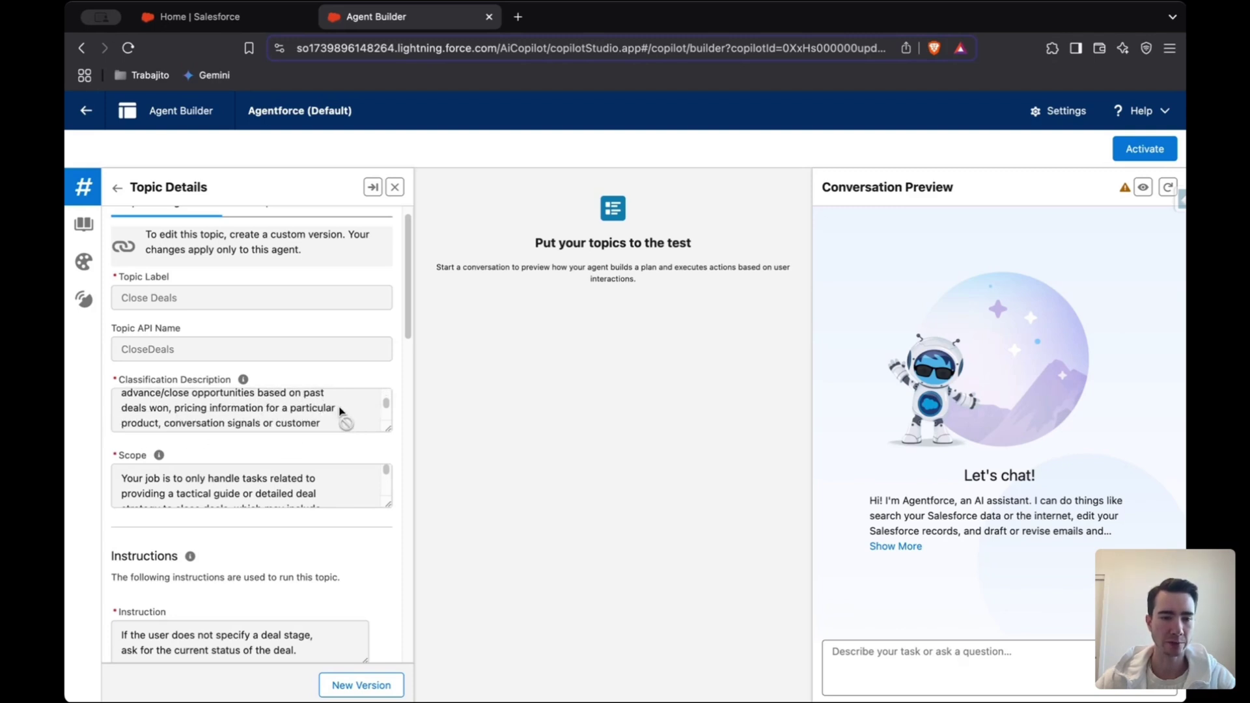
scroll(339, 410, down, 1)
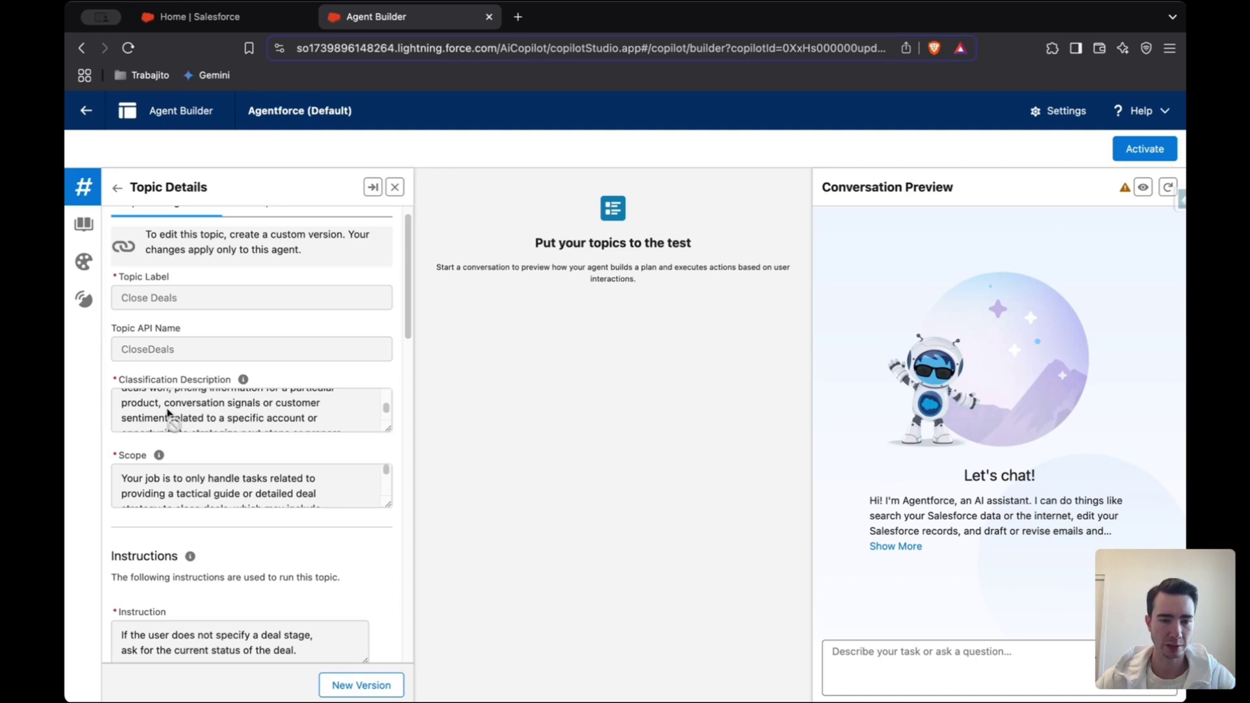
scroll(288, 414, down, 1)
scroll(260, 415, up, 1)
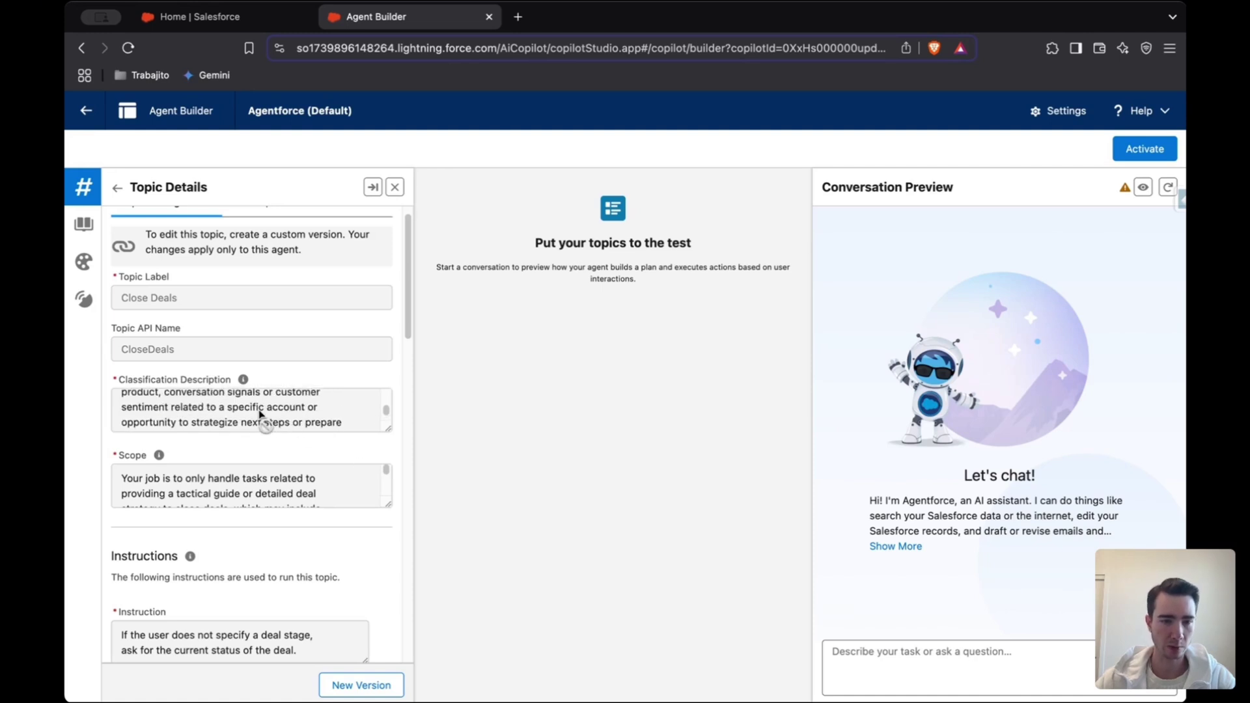
scroll(261, 415, down, 1)
scroll(277, 458, down, 1)
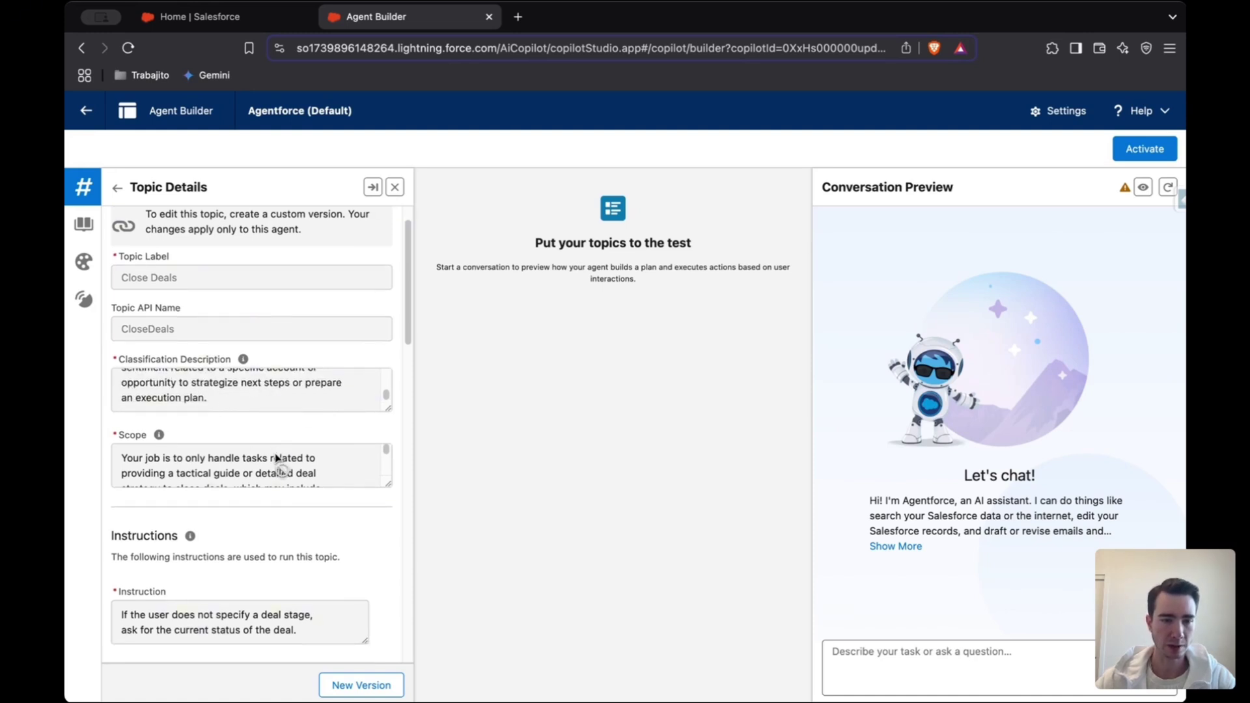
scroll(276, 458, down, 4)
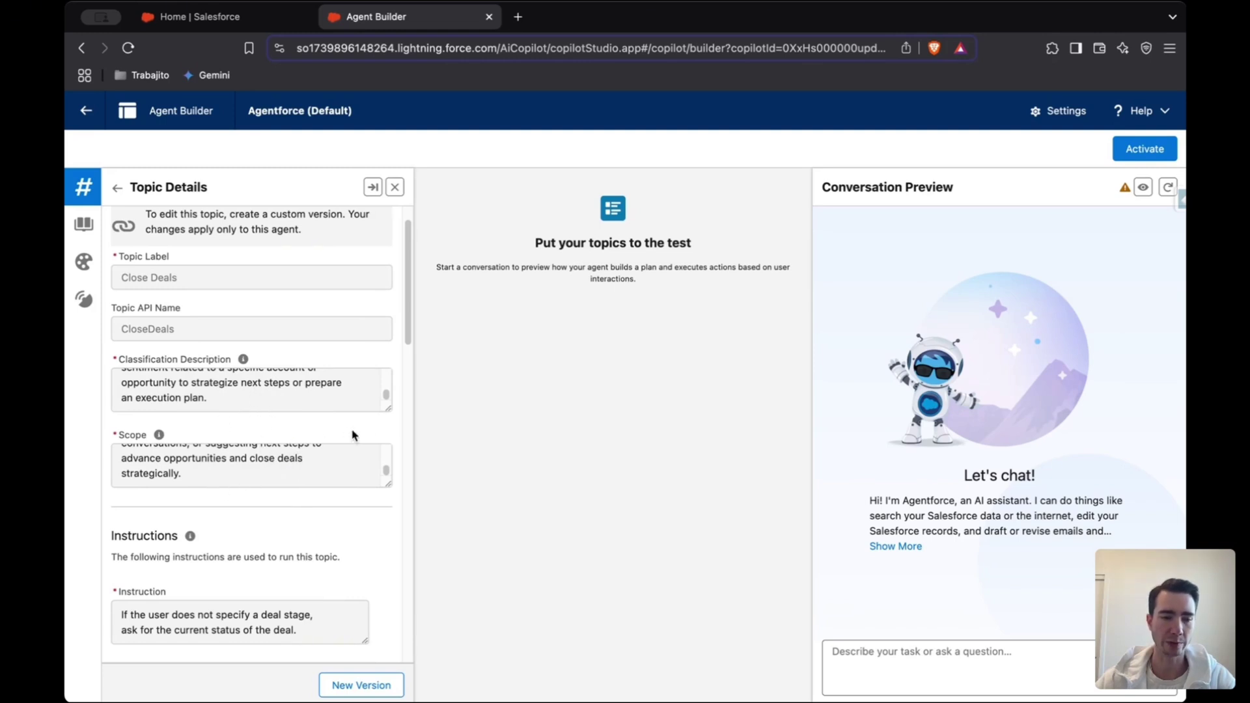
scroll(355, 433, down, 10)
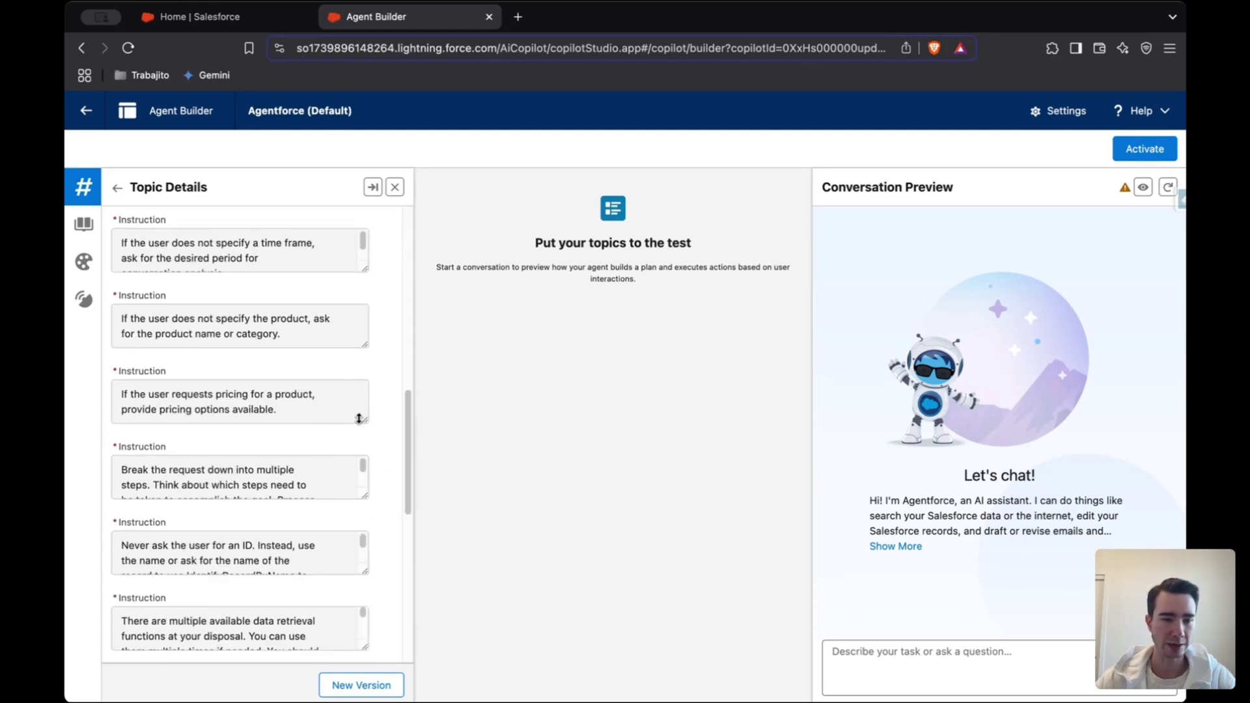
scroll(246, 470, down, 2)
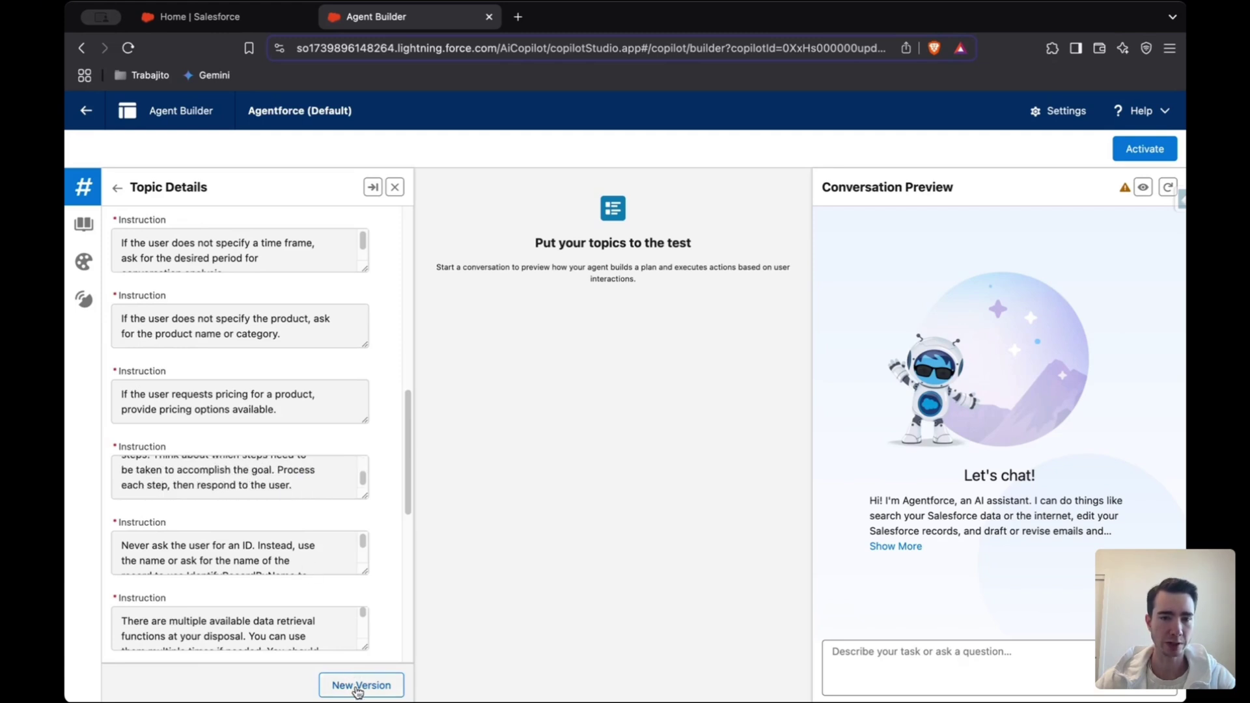
scroll(394, 498, up, 2)
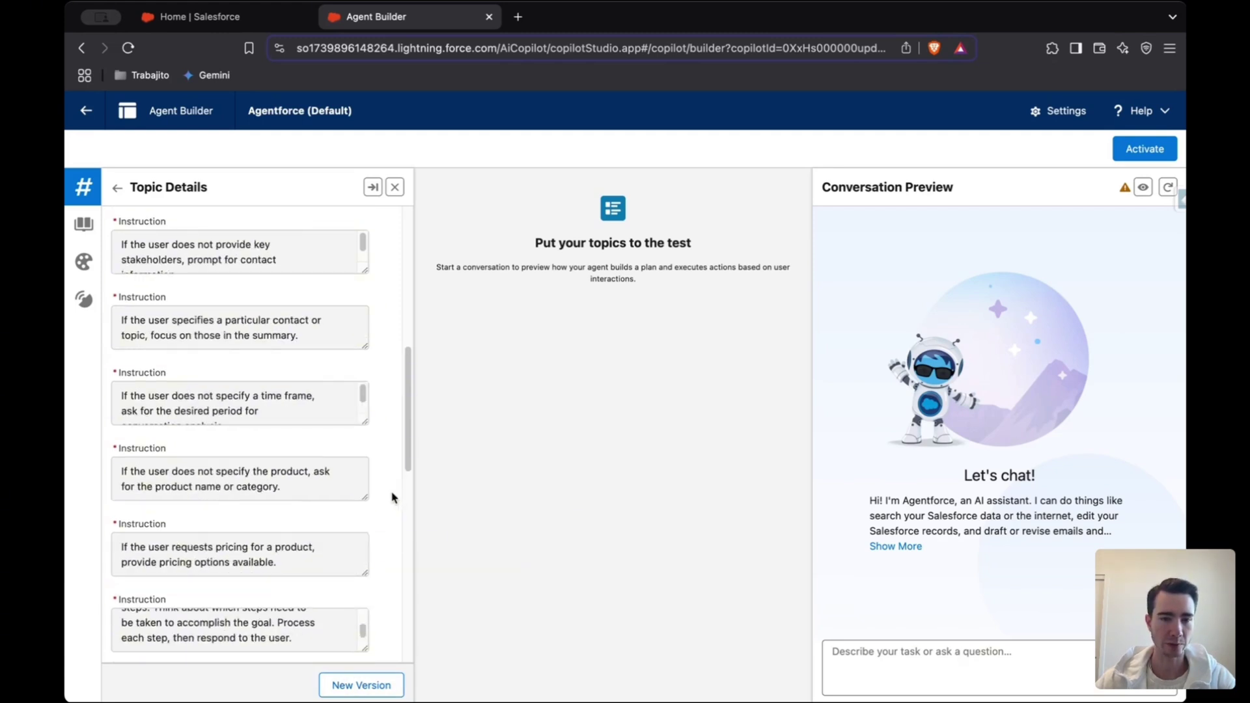
scroll(394, 498, up, 8)
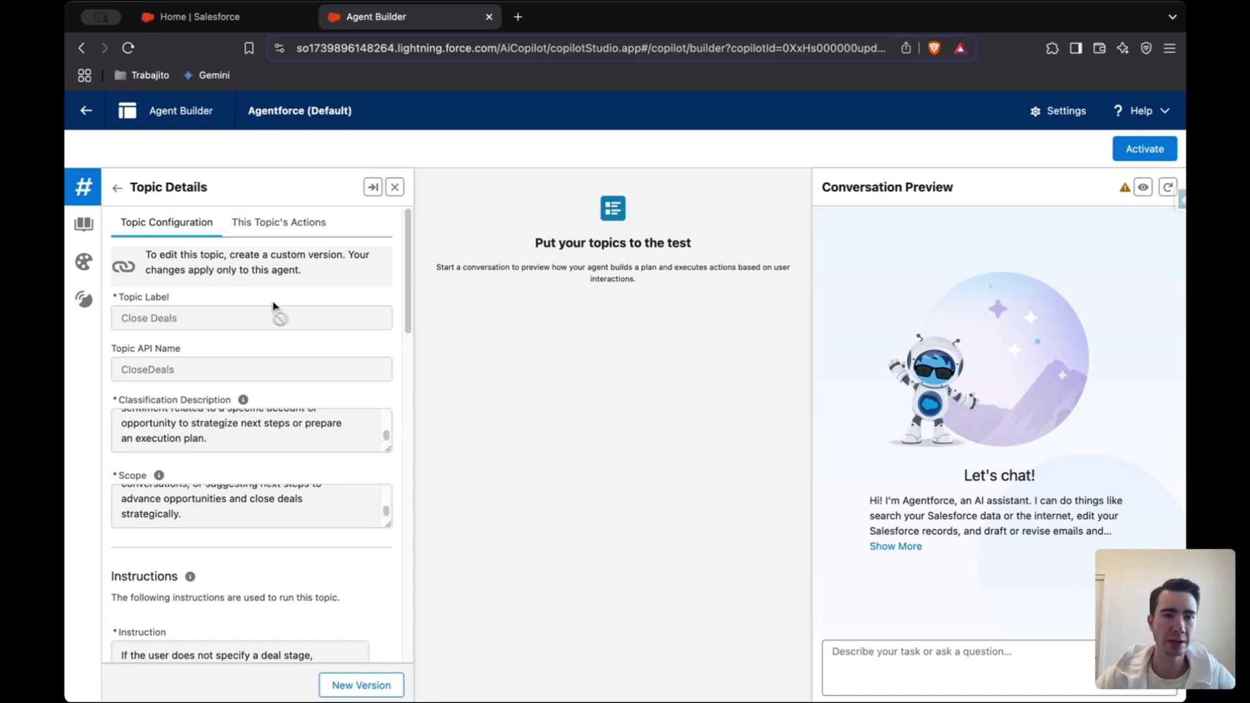
click(236, 17)
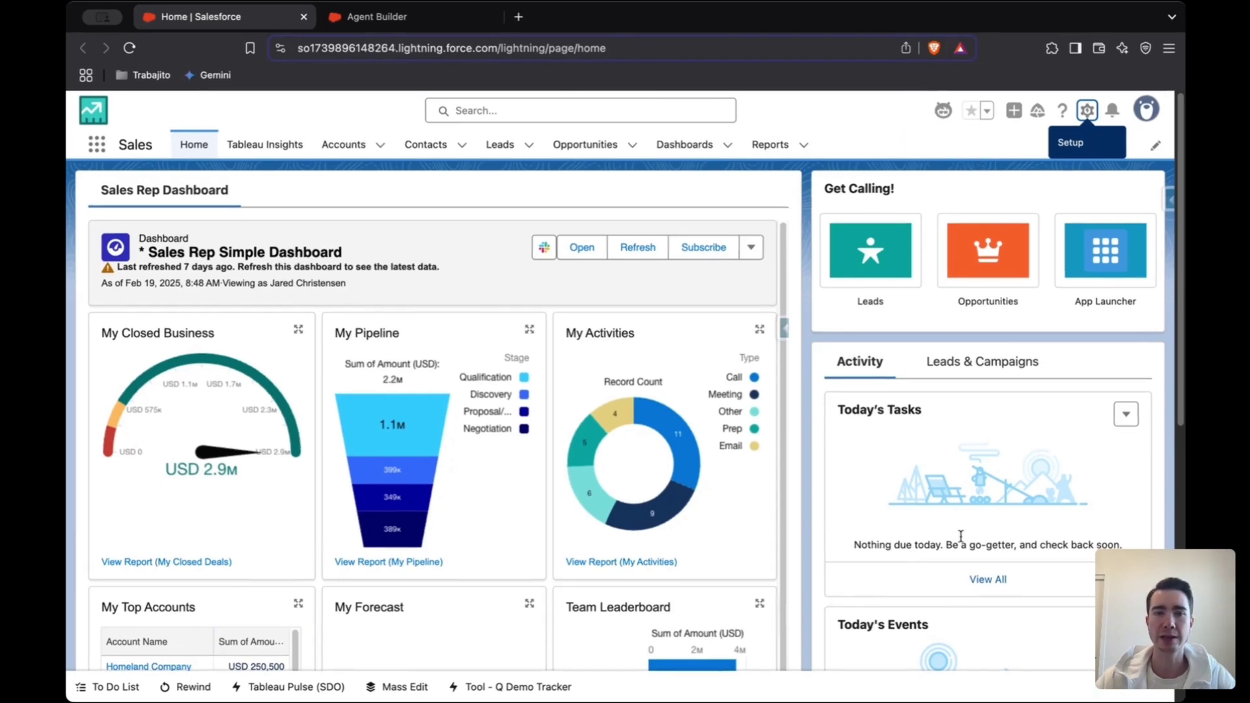
click(374, 20)
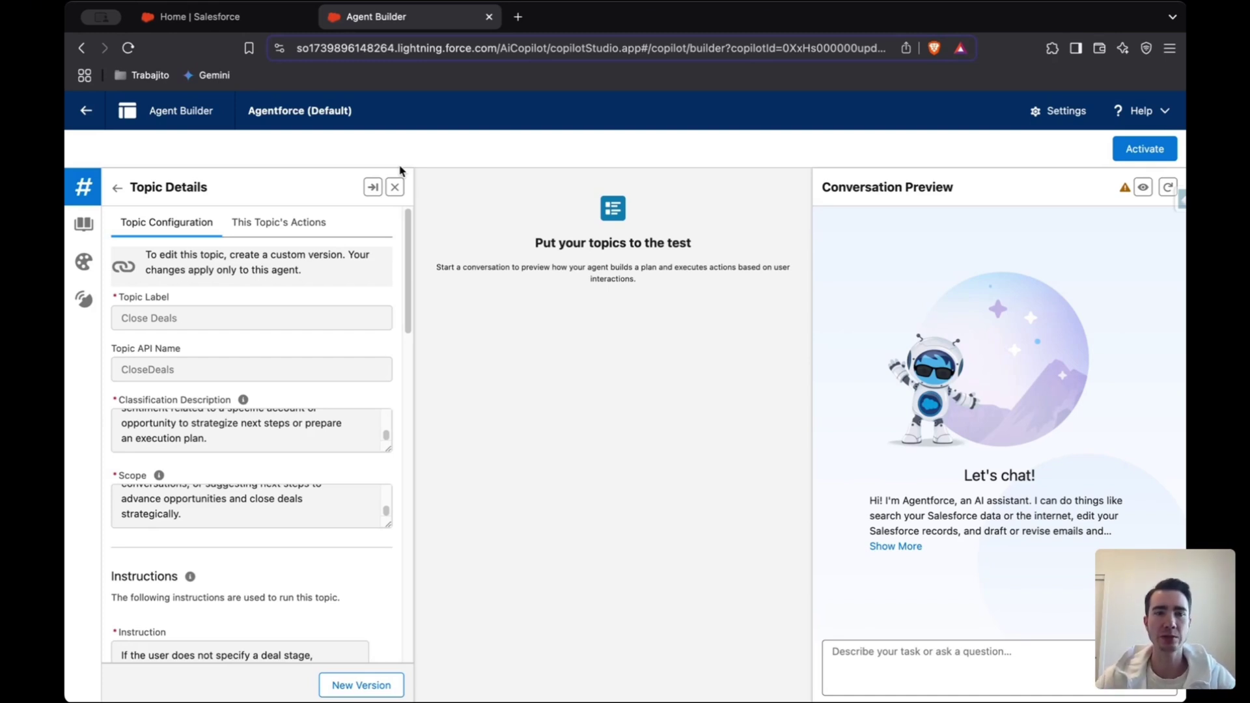
Step: Look over the standard topics in the asset library and the blank form for creating a custom topic, without adding anything
click(117, 190)
click(390, 229)
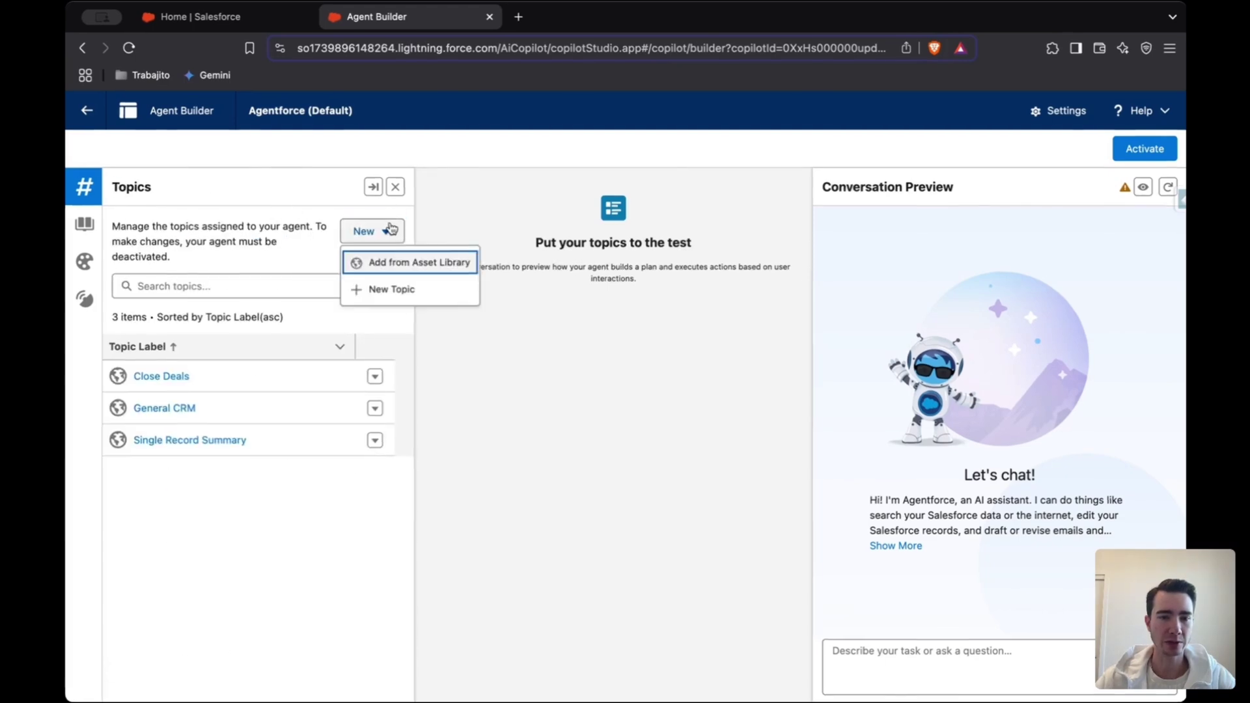
click(397, 264)
scroll(389, 404, down, 3)
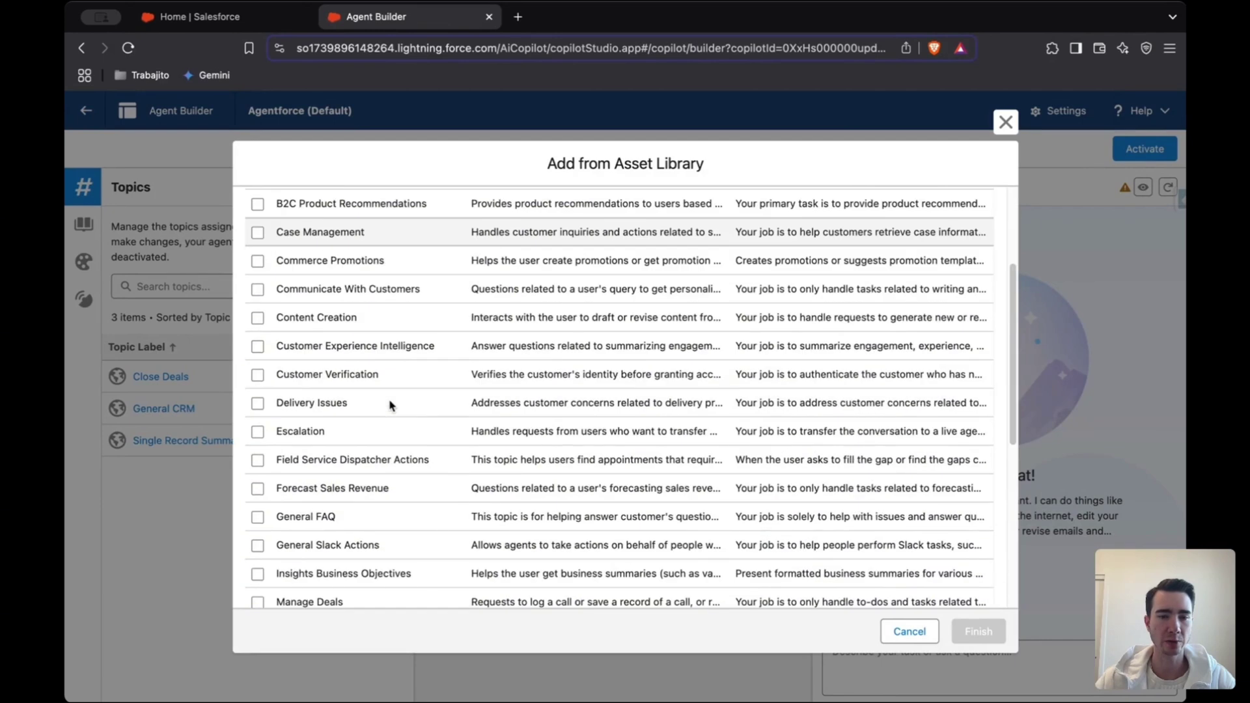
click(1006, 122)
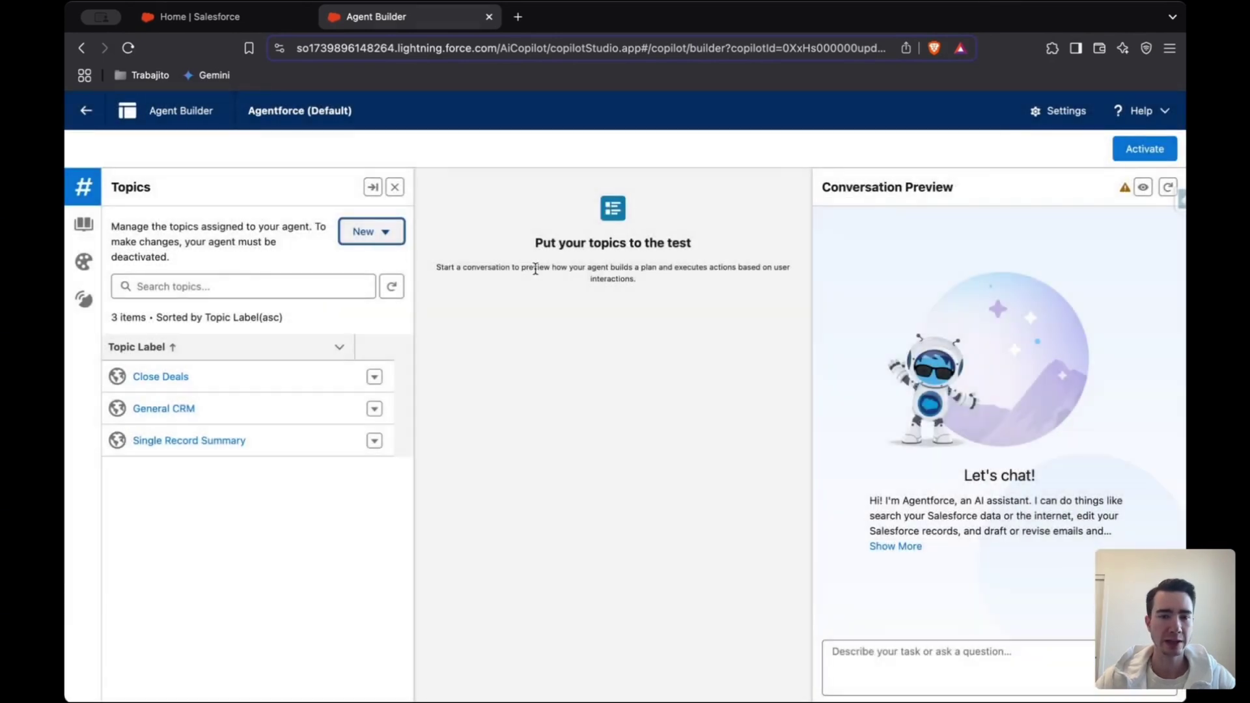
click(374, 235)
click(383, 287)
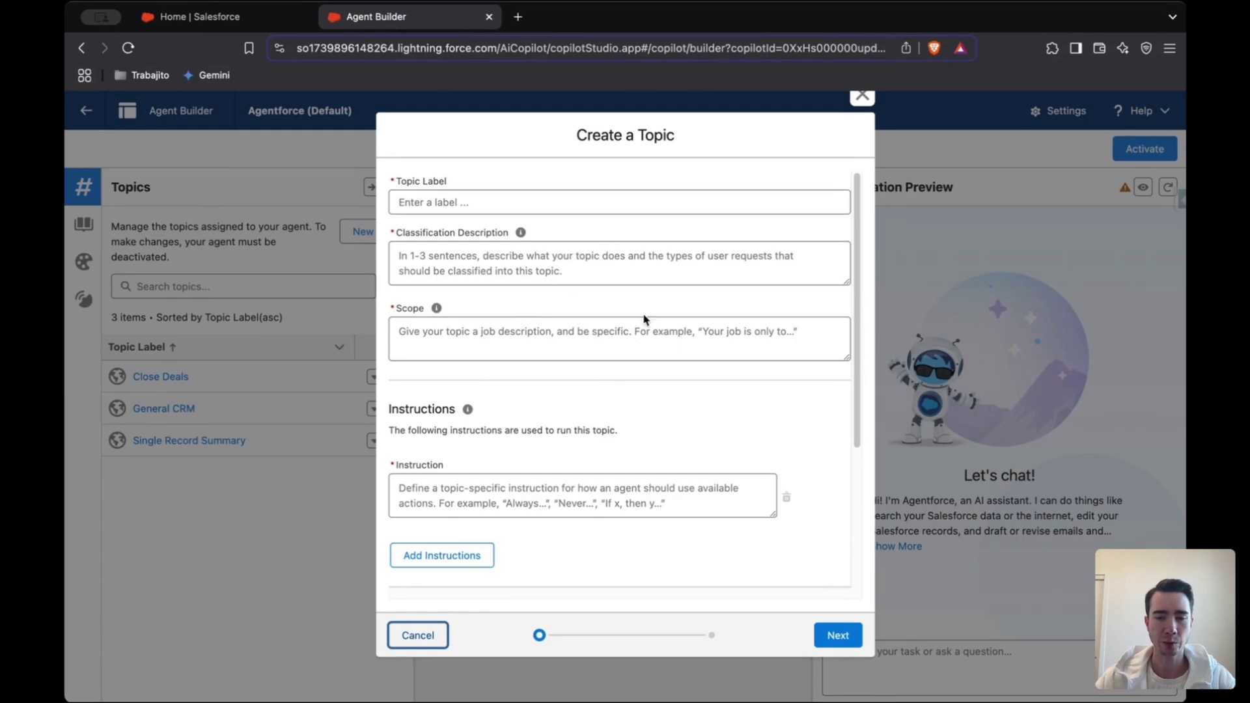
click(429, 635)
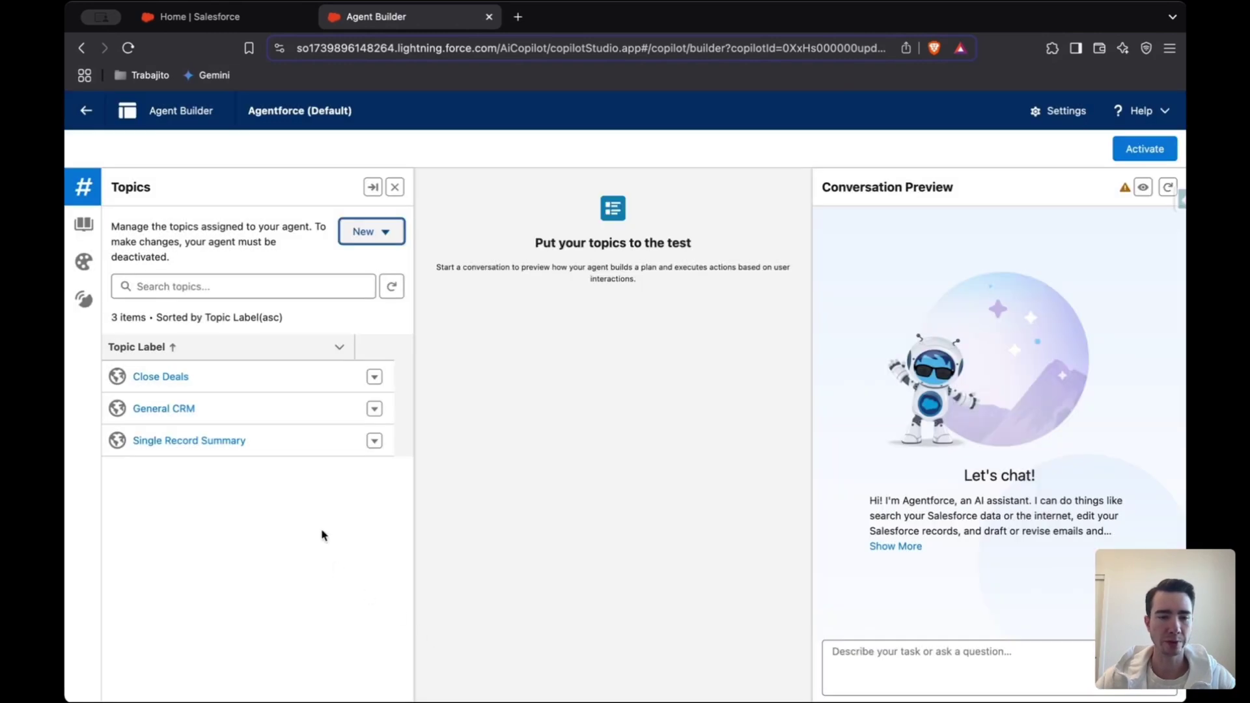
Step: Check the available actions for the Close Deals topic, view its details again and return to the topic list
click(401, 236)
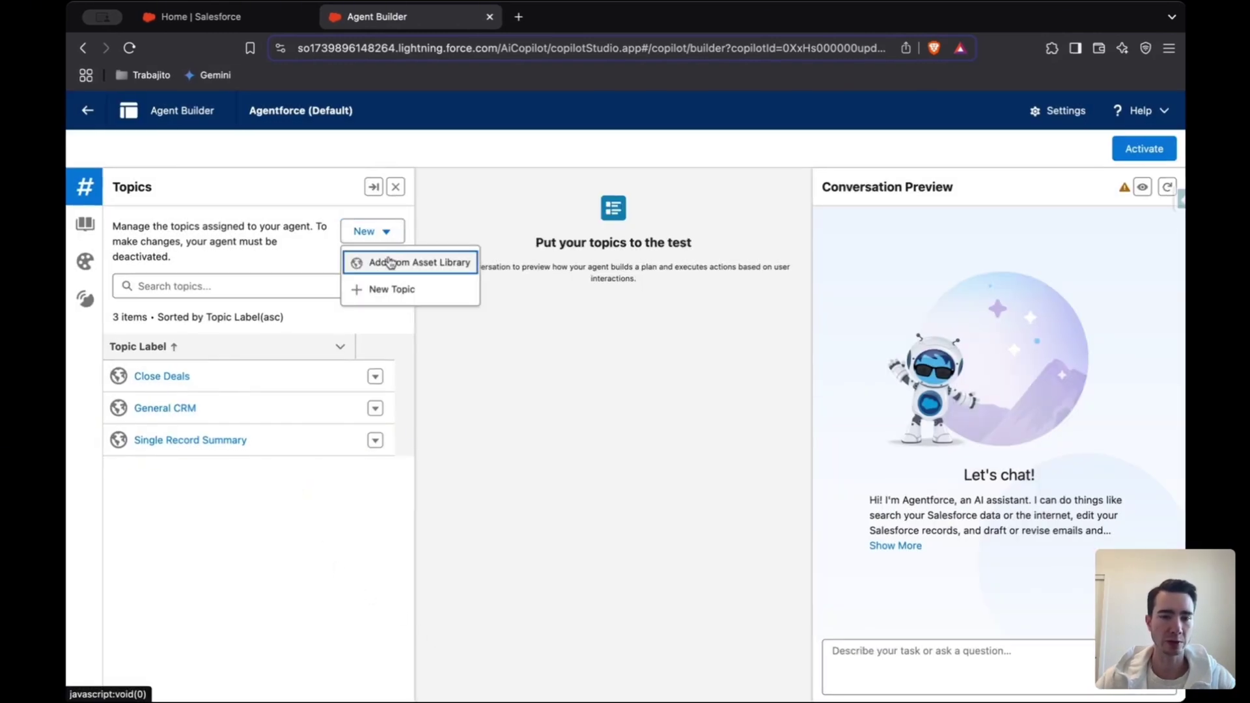
click(375, 376)
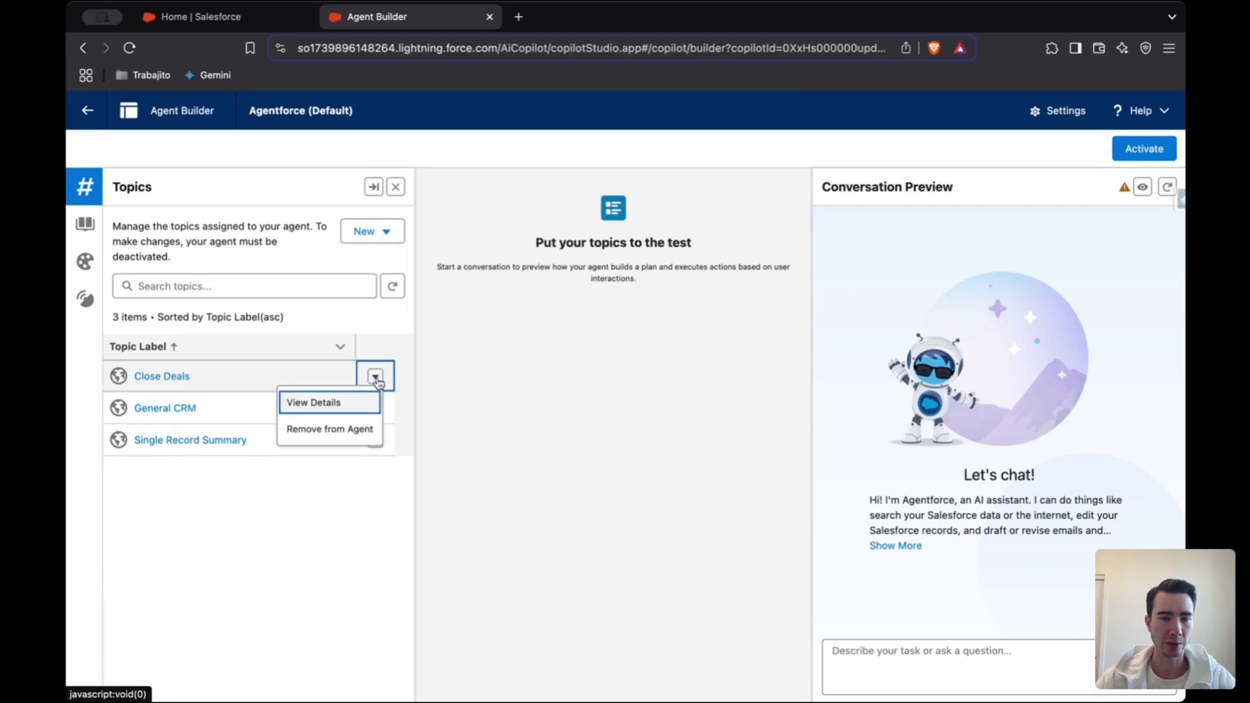
click(186, 378)
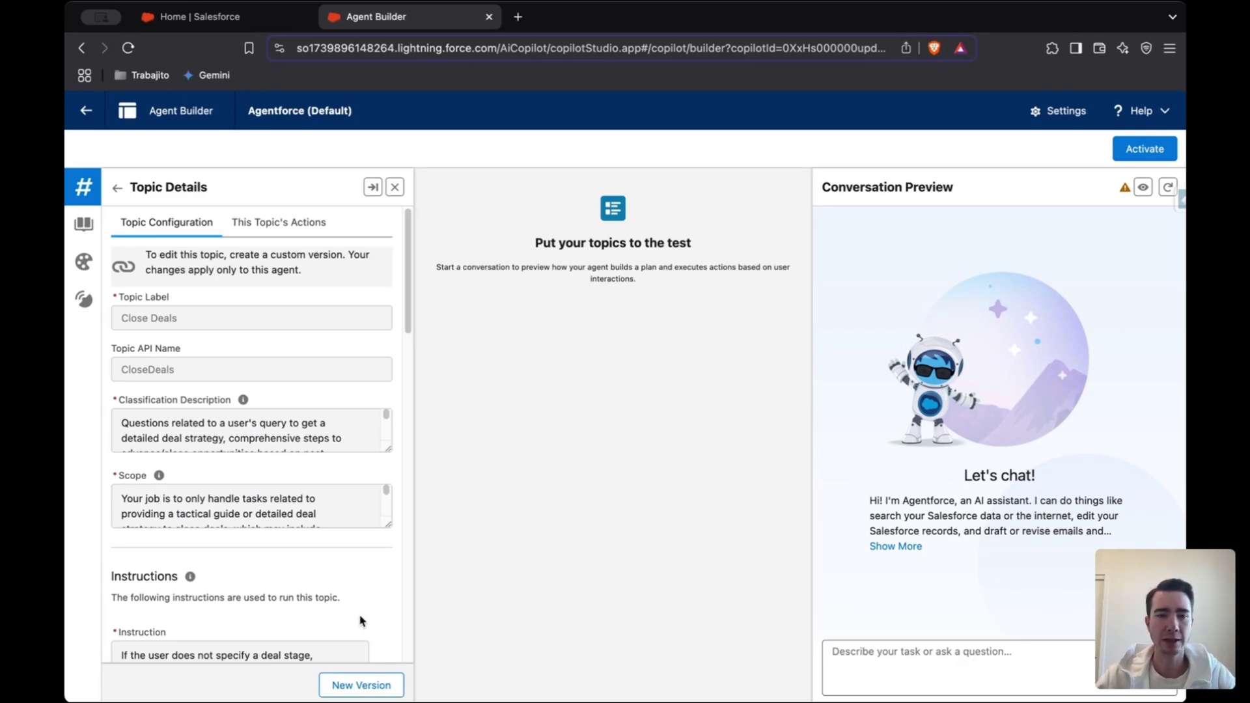
click(117, 189)
Step: Review the full list of standard topics in the asset library and close it without adding any
click(393, 235)
click(365, 258)
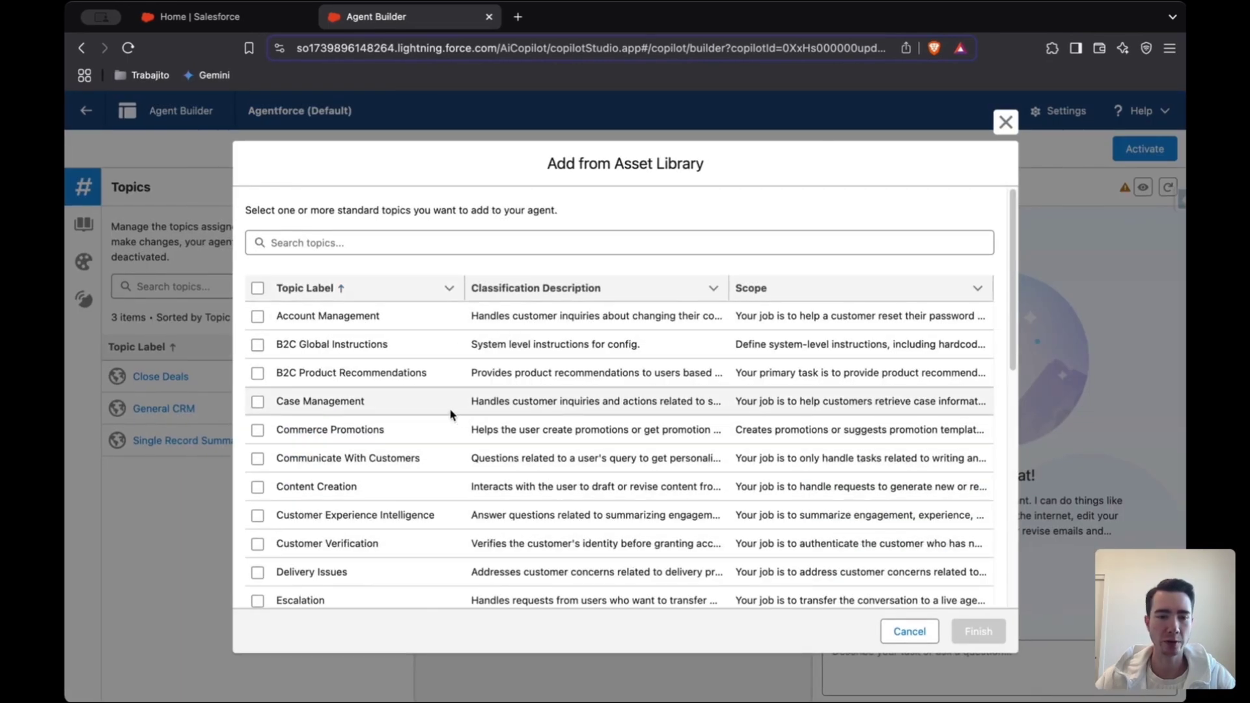
scroll(450, 414, down, 10)
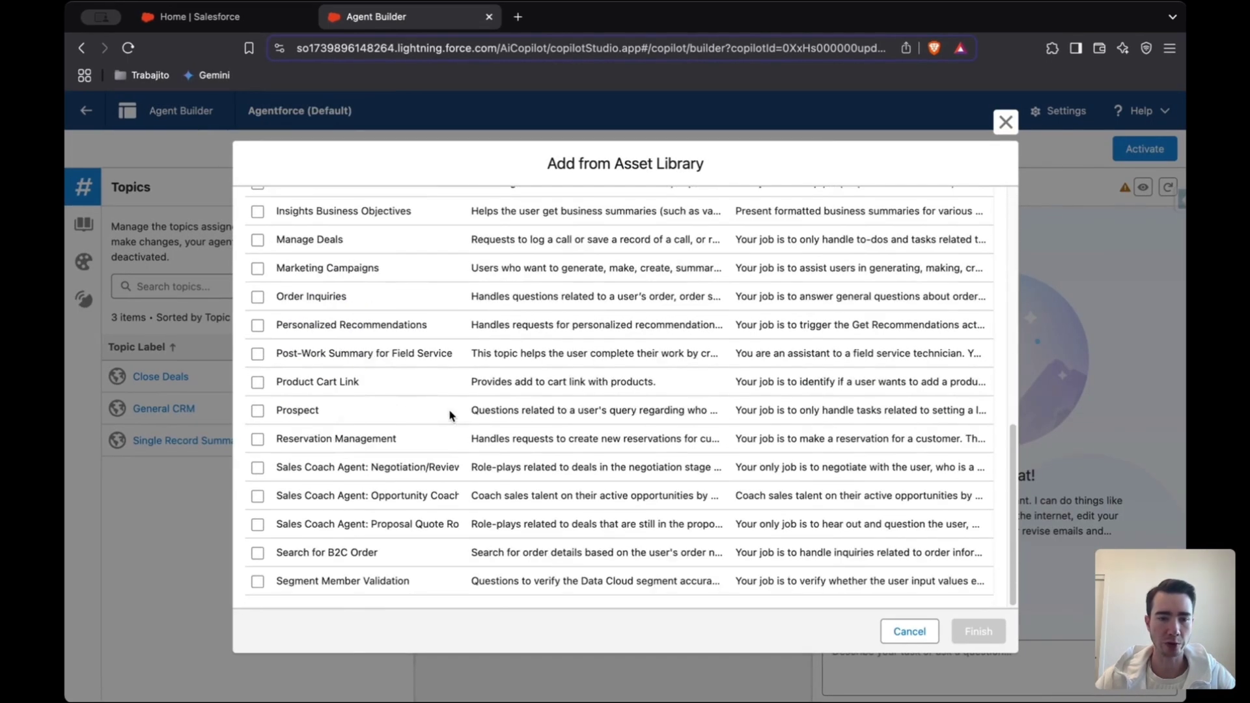
scroll(451, 414, up, 10)
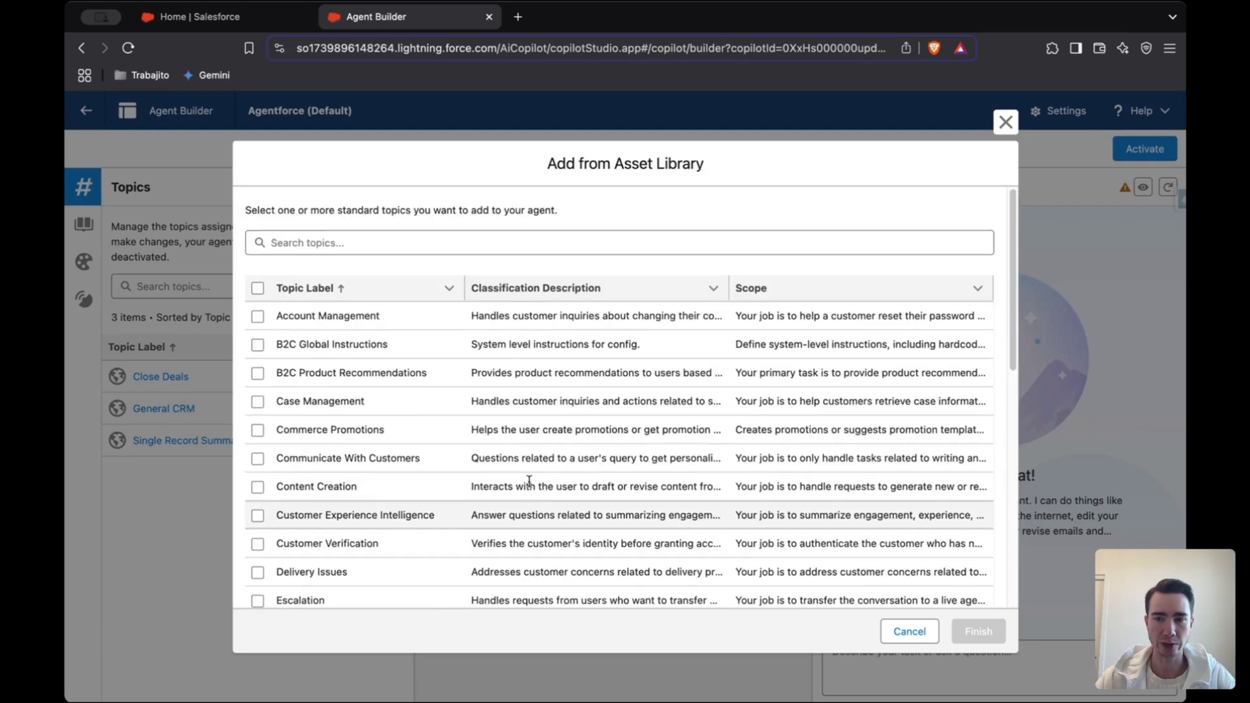
click(1005, 122)
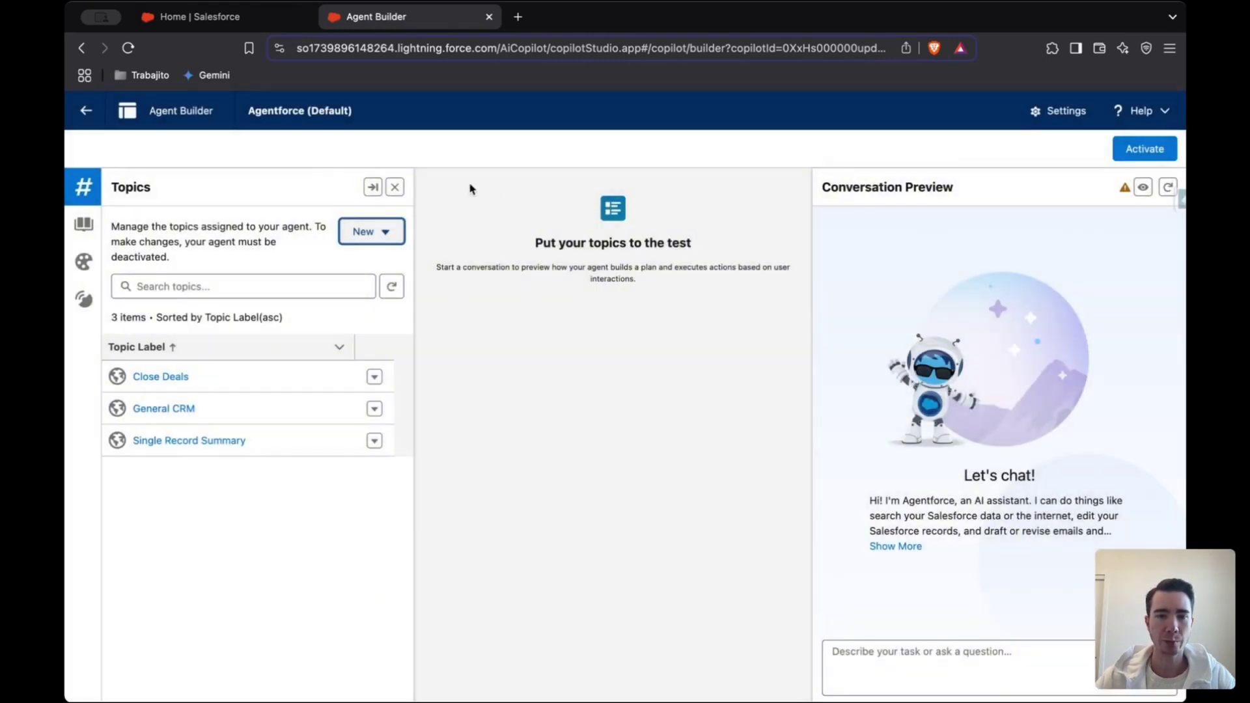